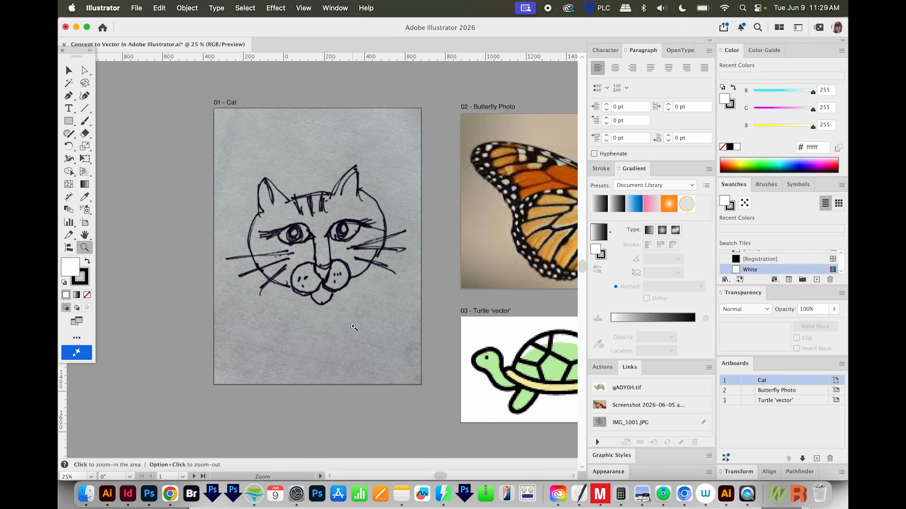
Step: Select the cat sketch on the 01 - Cat artboard and start Concept to Vector for it
left_click_drag(510, 212, 329, 233)
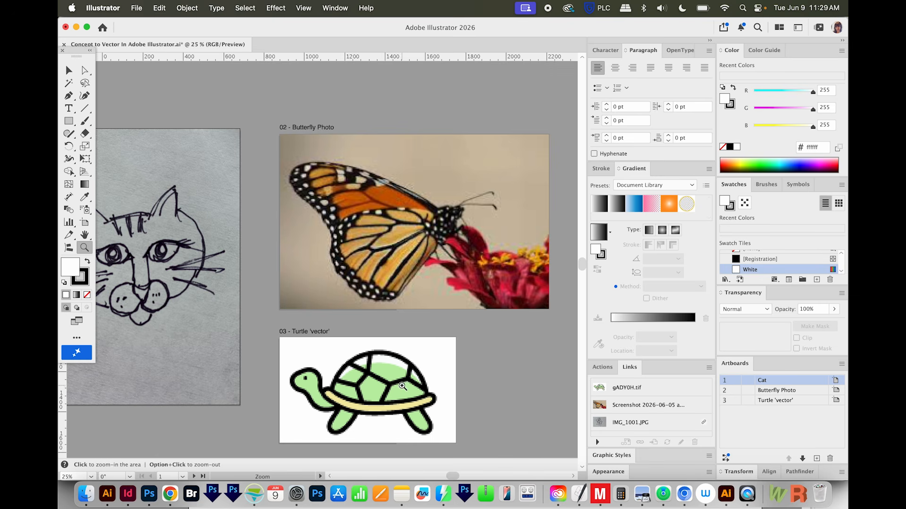
scroll(396, 358, "left", 7)
key("v")
left_click(330, 270)
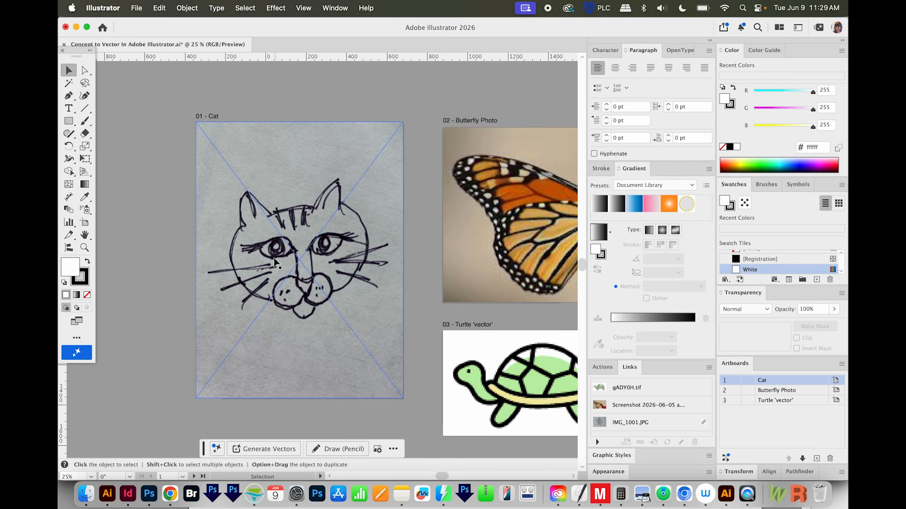
left_click(277, 258)
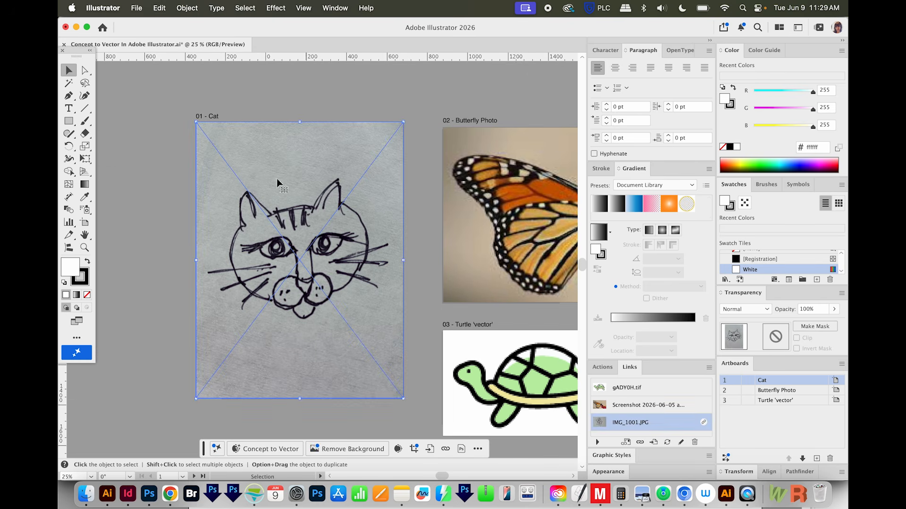
left_click(335, 8)
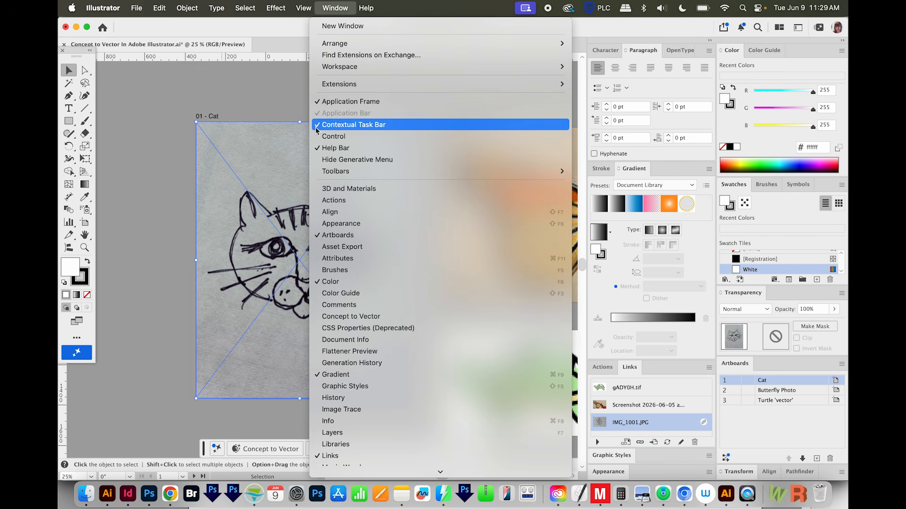
left_click(84, 406)
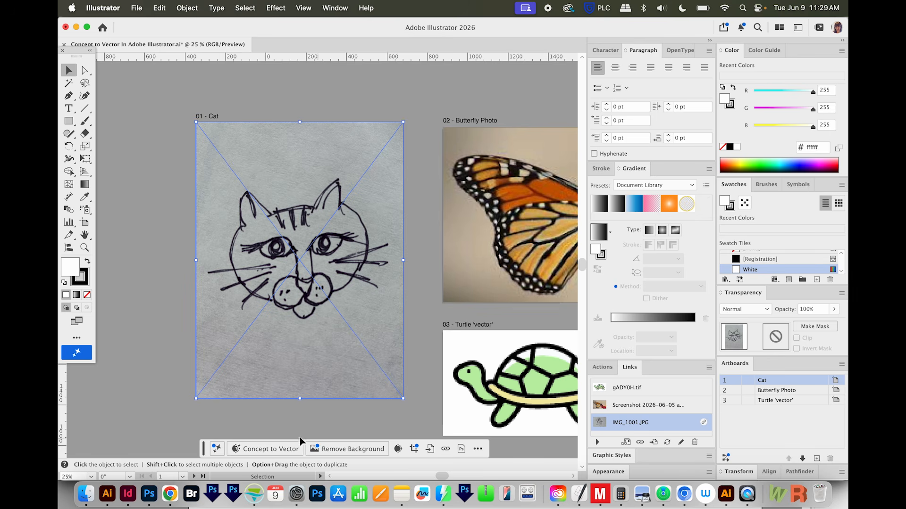
left_click(262, 449)
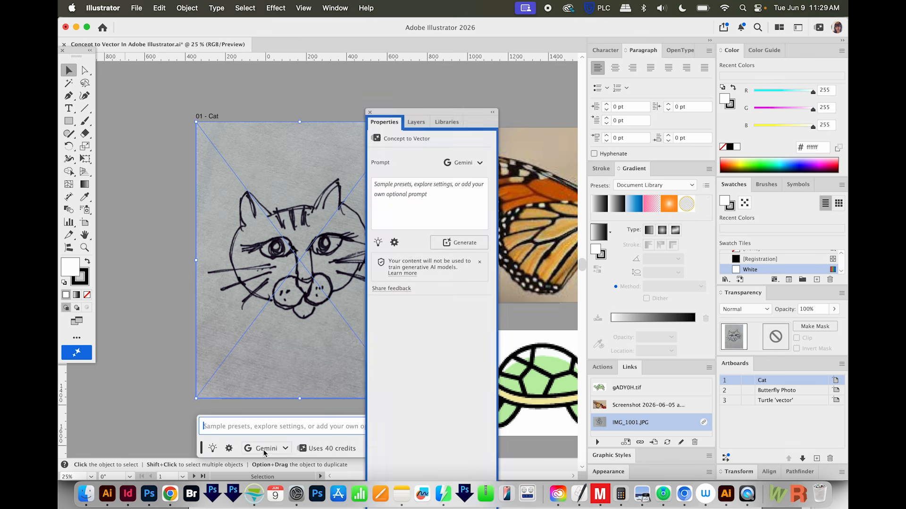
Step: Open the full Concept to Vector settings and reposition them so all presets and options are visible
left_click(230, 450)
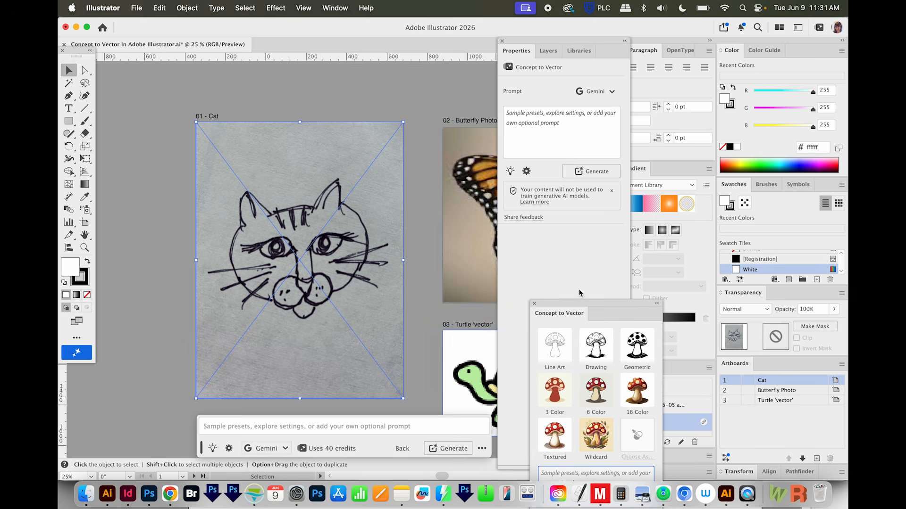
left_click_drag(581, 302, 528, 131)
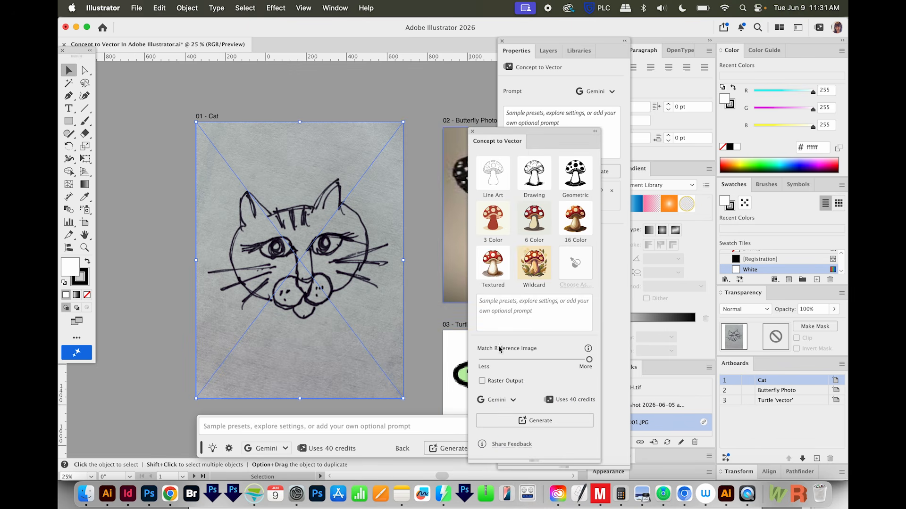
left_click(335, 8)
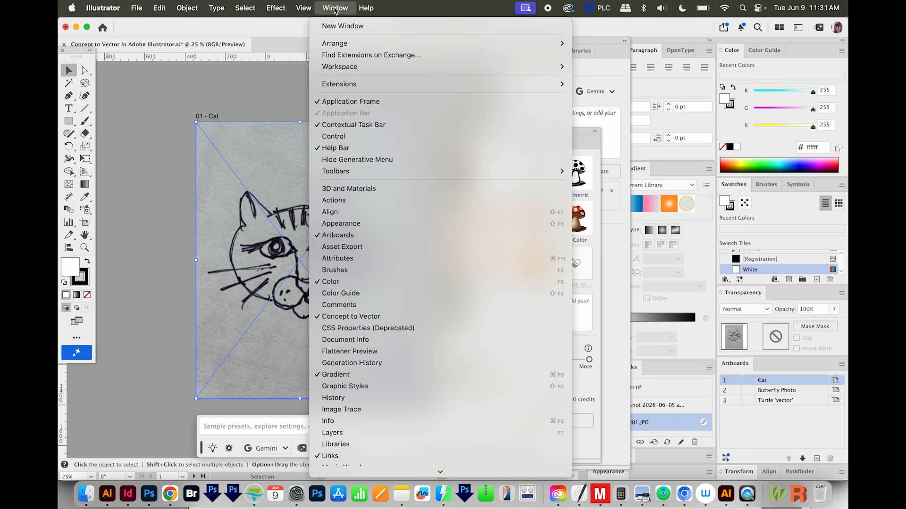
left_click(497, 314)
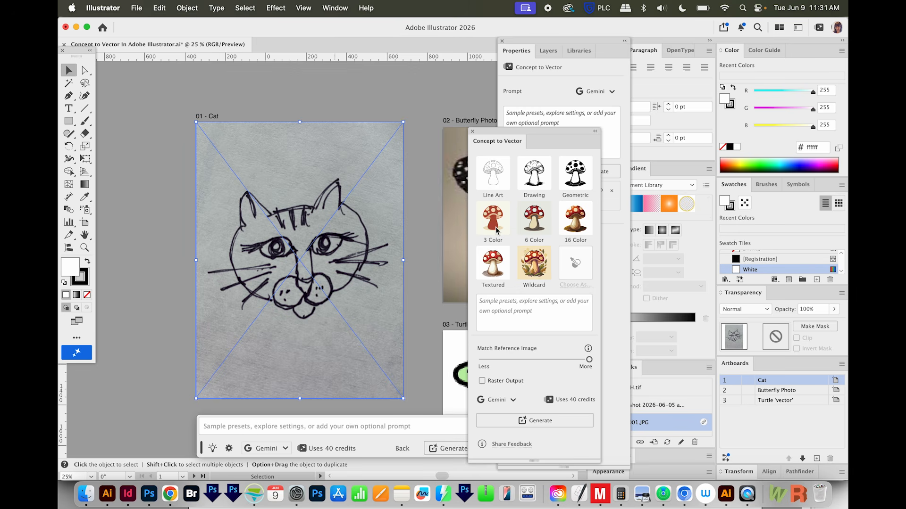
Step: Apply the 3 Color preset to the cat sketch and change its prompt to use exactly four colors
left_click(492, 218)
left_click(529, 315)
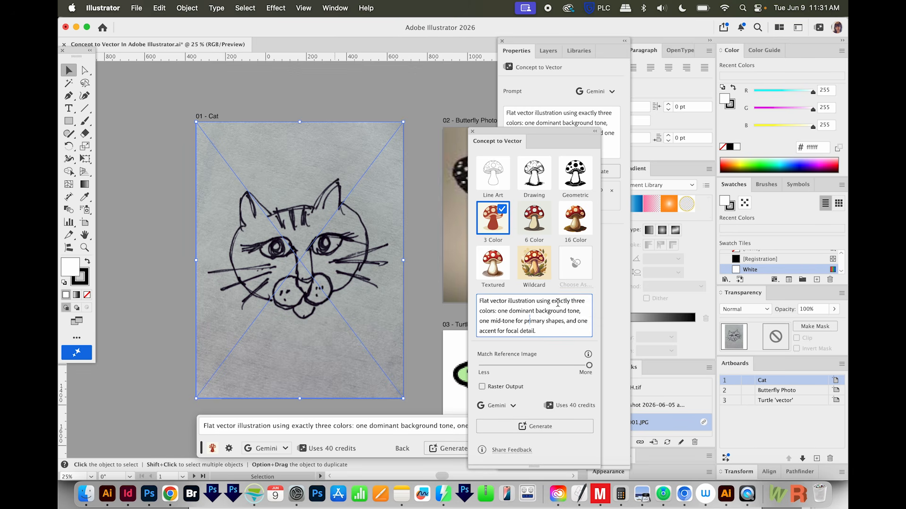
left_click(565, 301)
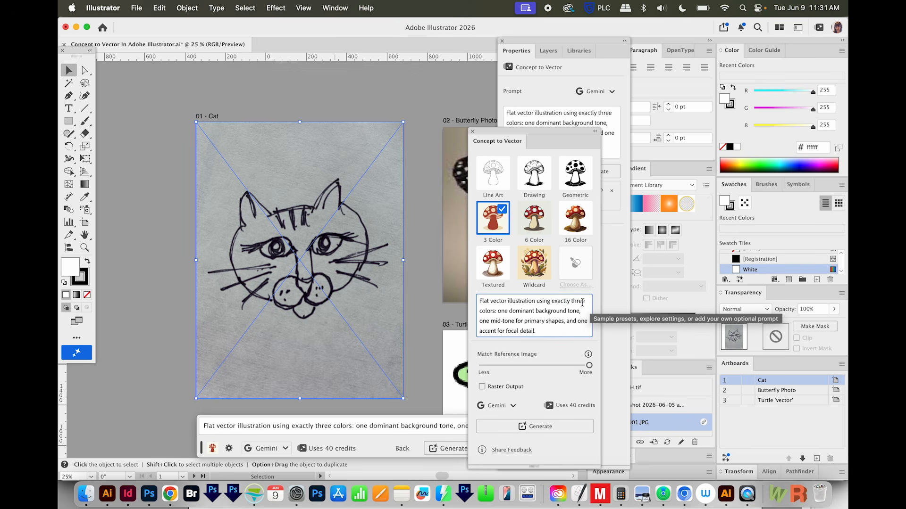
double_click(577, 300)
type("four")
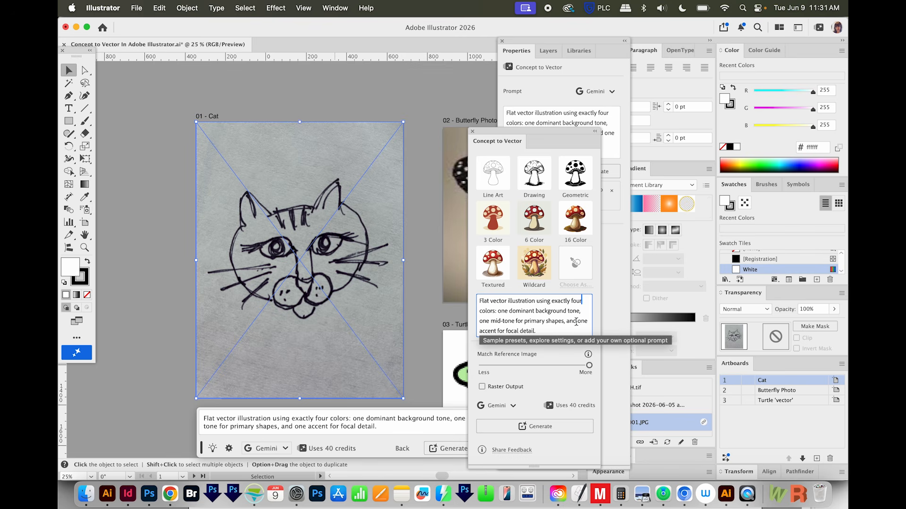
Step: Change the end of the prompt to "two accents for focal detail" and generate the cat vector
type("two")
left_click(496, 332)
type("s")
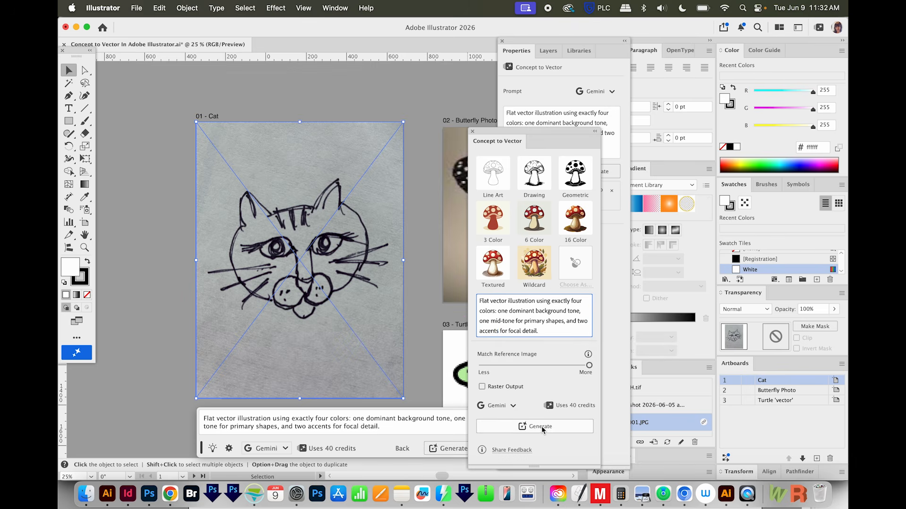
left_click(540, 427)
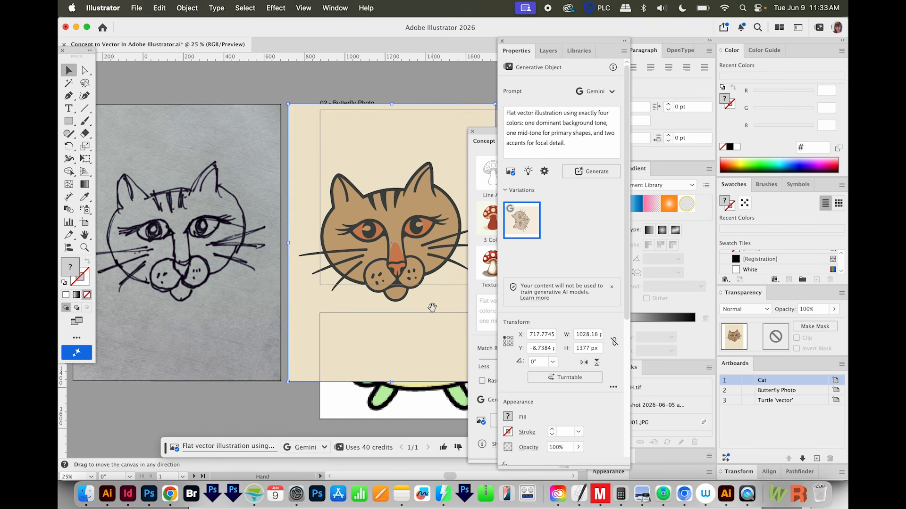
Step: Check the generated cat's paths in outline view and move the artwork below the original sketch
scroll(424, 309, "right", 2)
key("super+y")
key("super+y")
key("super+y")
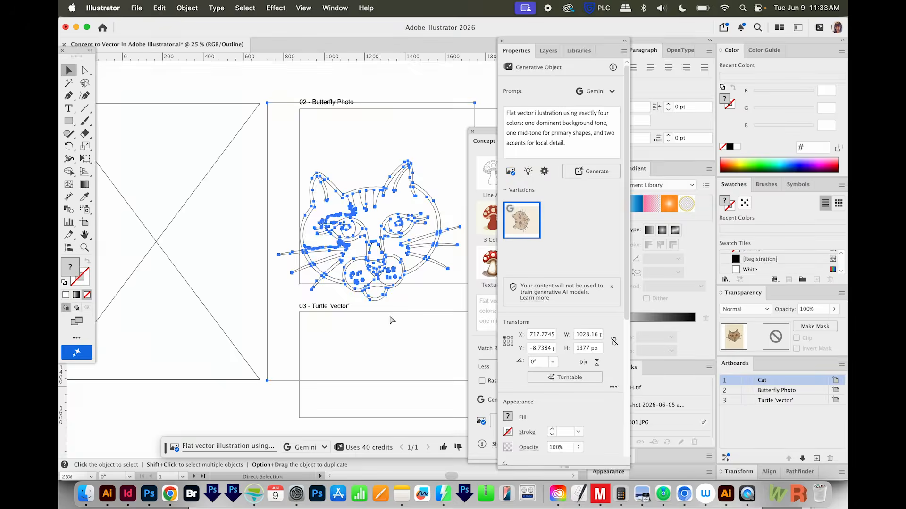
key("super+y")
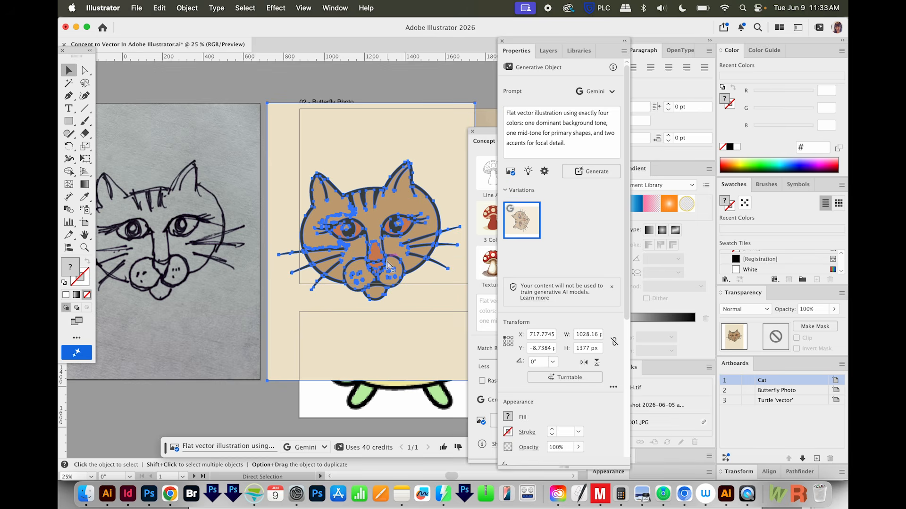
key("super+minus")
key("super+shift+a")
left_click_drag(366, 316, 463, 275)
left_click(460, 274)
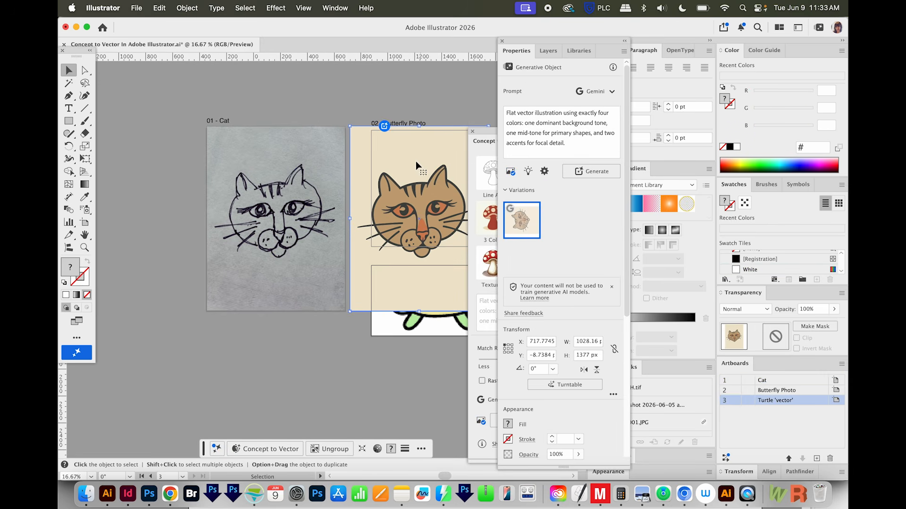
left_click_drag(424, 155, 287, 348)
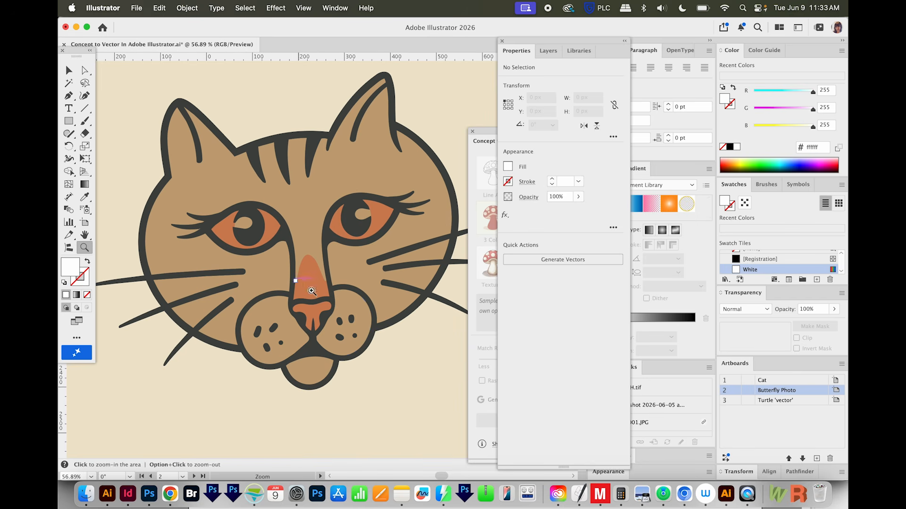
Step: Recolor the cat's muzzle and both eye highlights with the cream color sampled from the artwork's background
key("a")
left_click(342, 309)
left_click(260, 307, "shift")
left_click(362, 215, "shift")
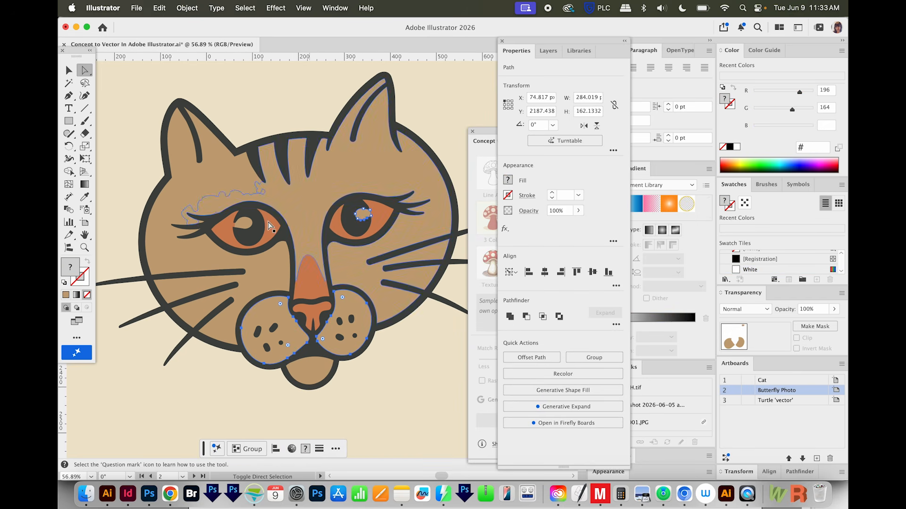
left_click(243, 226, "shift")
key("i")
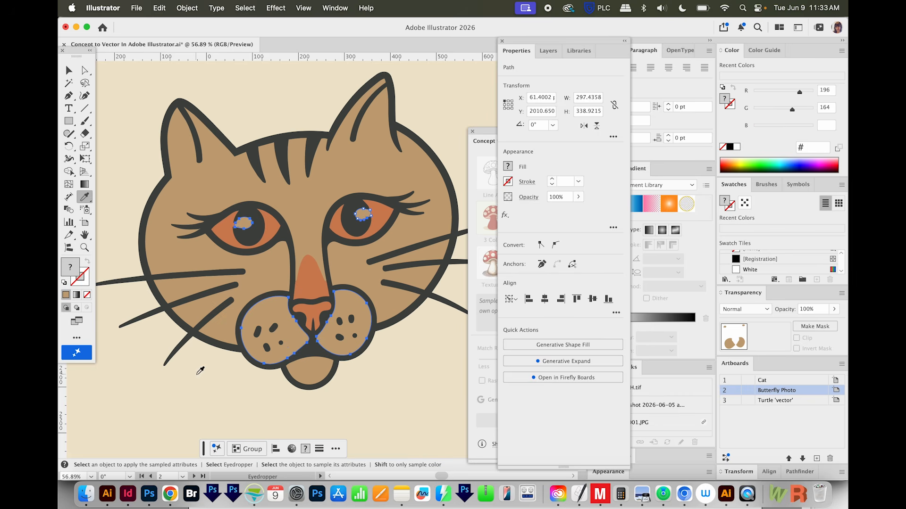
left_click(200, 373)
Step: Examine the recolored cat's paths around the face and eyes in outline view
key("super+shift+a")
key("z")
left_click_drag(392, 288, 448, 288)
key("super+y")
left_click_drag(243, 365, 380, 387)
left_click_drag(275, 250, 344, 342)
key("super+y")
Step: Reshape the cream highlight in the cat's left-hand eye by moving its lower outer anchor point about 5 px toward the pupil's edge
key("super+y")
key("a")
left_click(251, 279)
left_click_drag(313, 296, 198, 354)
key("super+y")
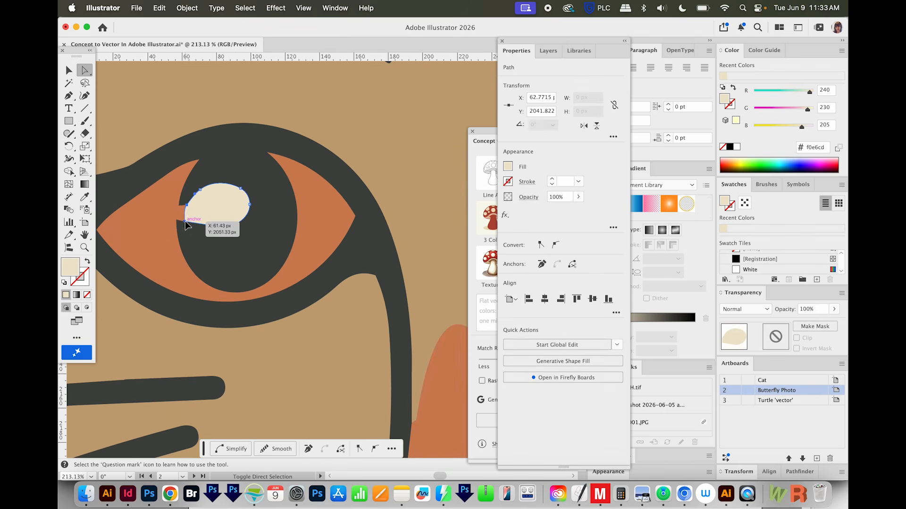
left_click_drag(185, 226, 179, 226)
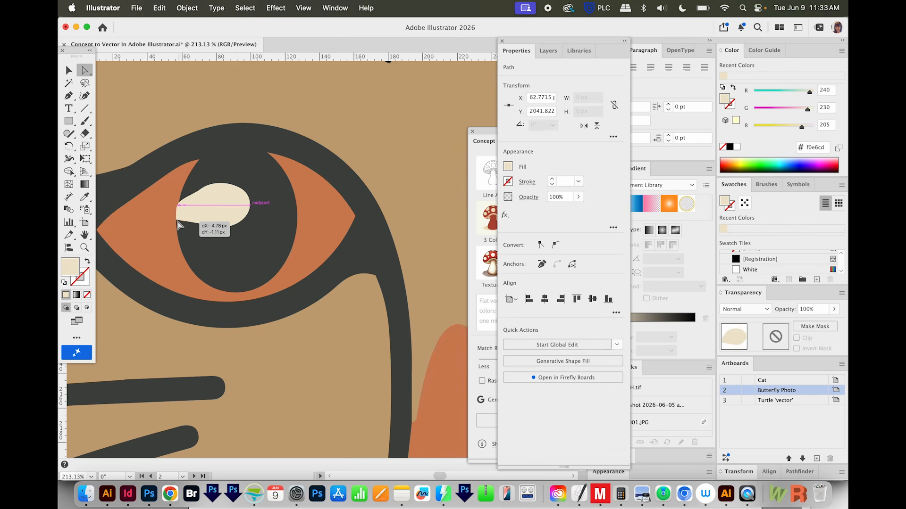
left_click_drag(180, 226, 179, 225)
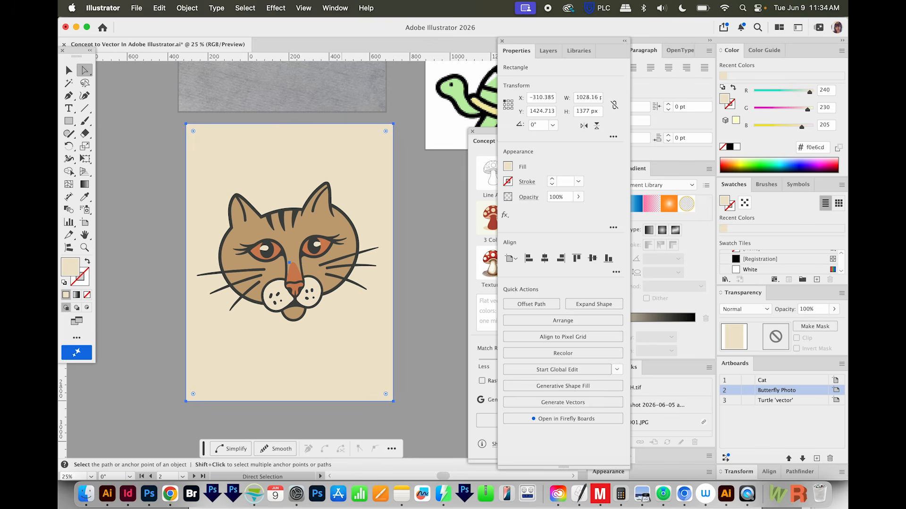
Step: Delete the cream background rectangle and move the vector cat up to overlap the lower edge of the sketch
key("Delete")
left_click_drag(379, 297, 369, 310)
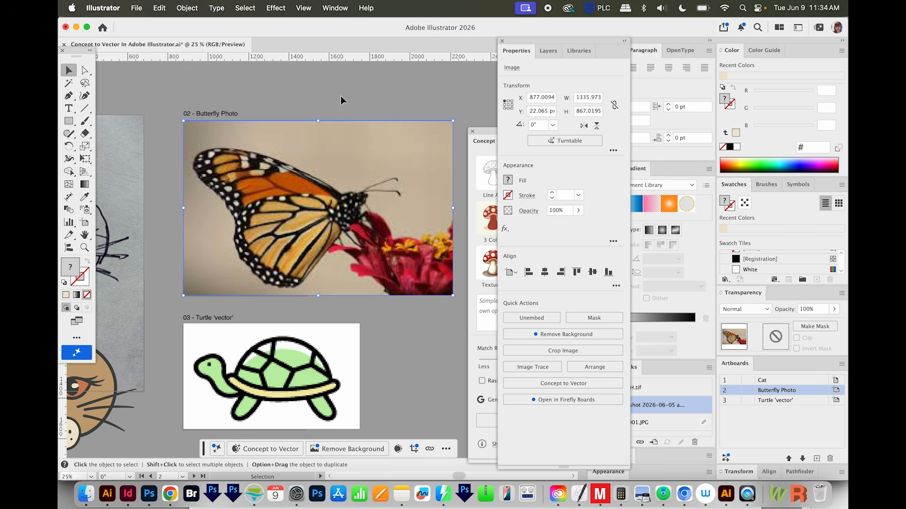
Step: Generate a vector from the butterfly photo using the Wildcard preset of Concept to Vector
left_click(341, 99)
left_click(439, 144)
left_click(489, 134)
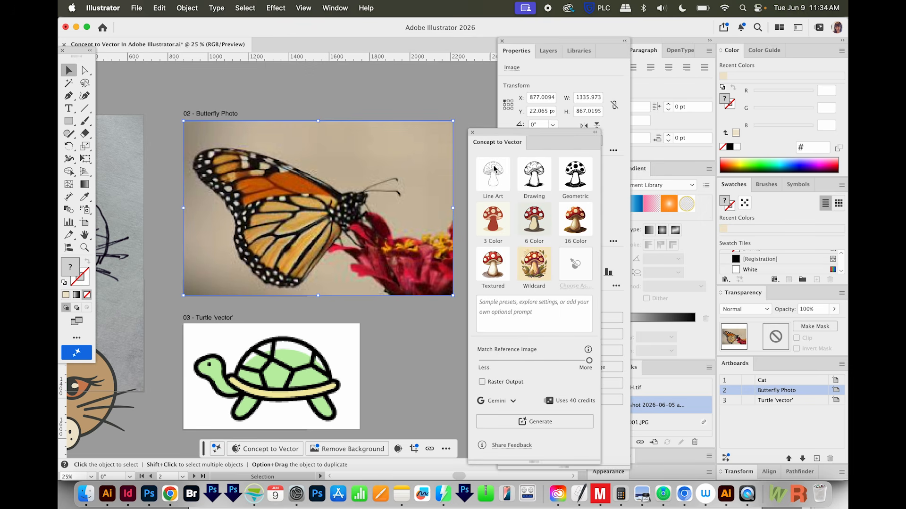
left_click(543, 263)
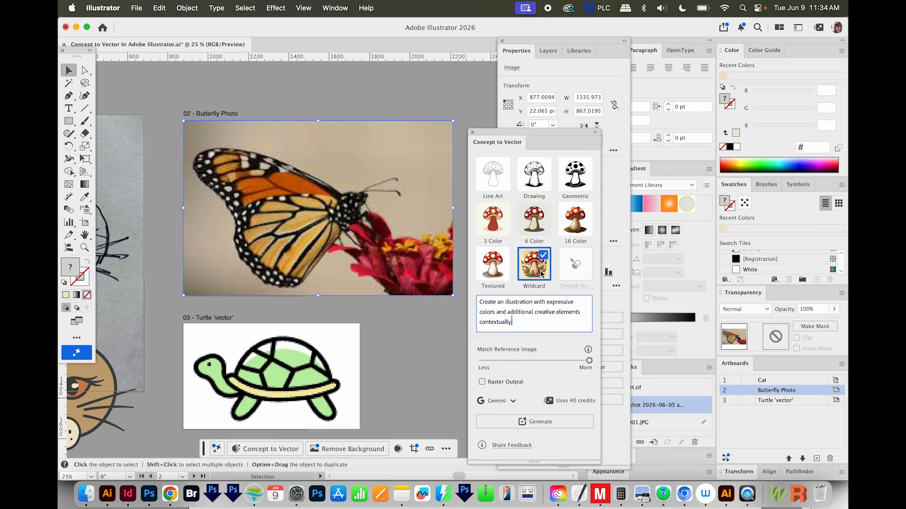
left_click(540, 422)
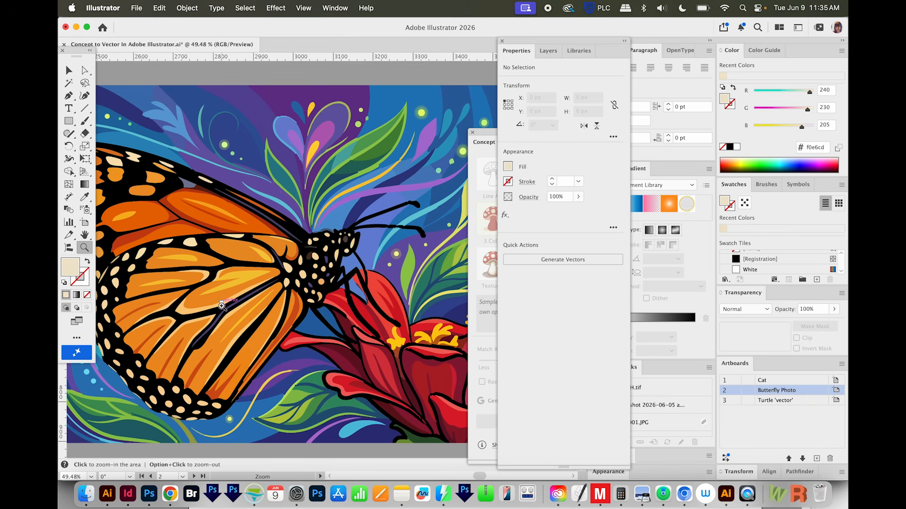
Step: Hide the panels and inspect the whole generated butterfly illustration, including its paths in outline view
left_click_drag(237, 347, 266, 332)
key("Tab")
left_click_drag(398, 359, 519, 364)
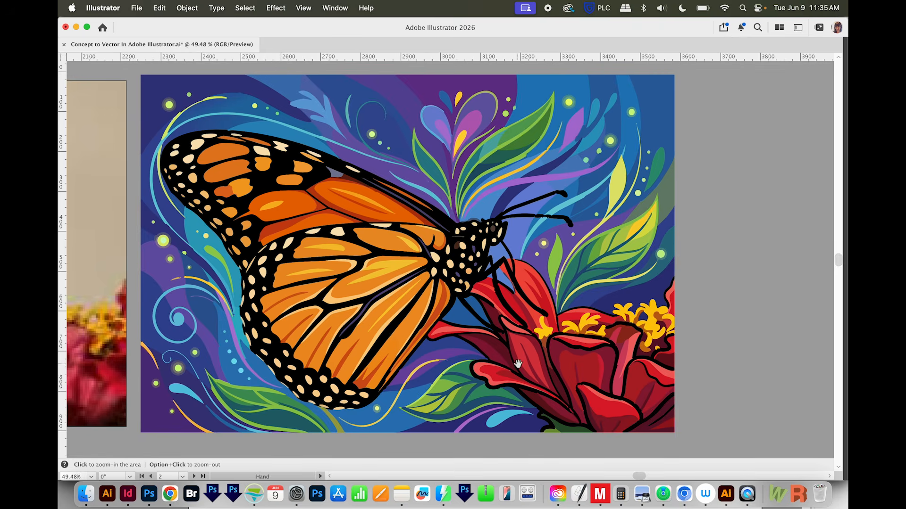
key("super+y")
key("super+y")
left_click_drag(401, 332, 335, 387)
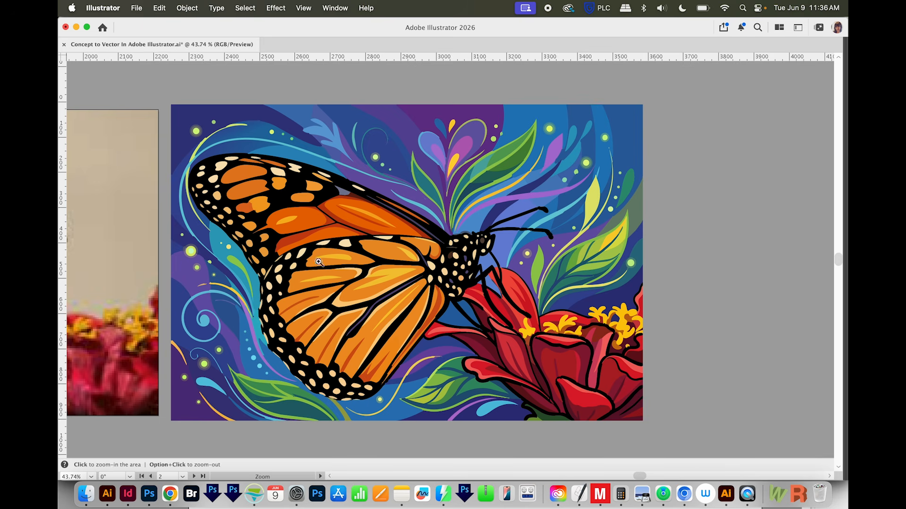
scroll(411, 283, "left", 3)
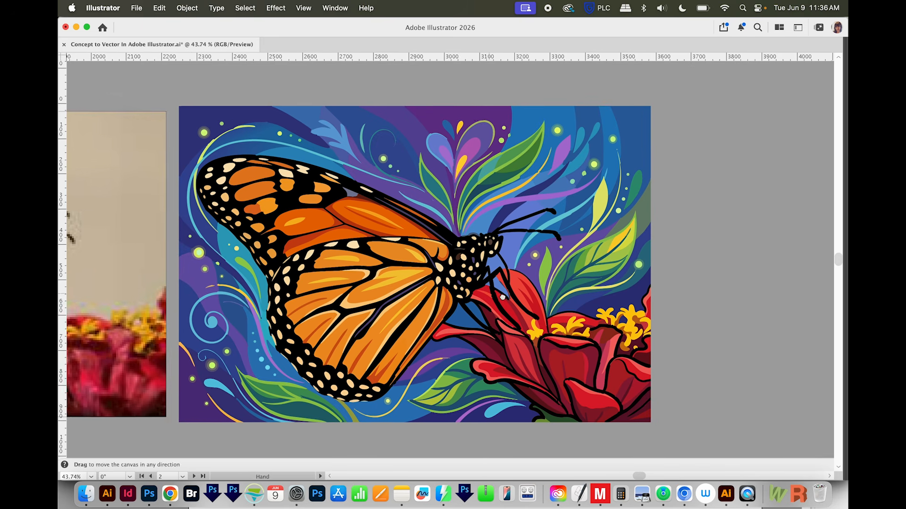
Step: Examine the shape edges of the swirls, dots and wing spots beside the butterfly's wing up close
left_click_drag(313, 201, 167, 345)
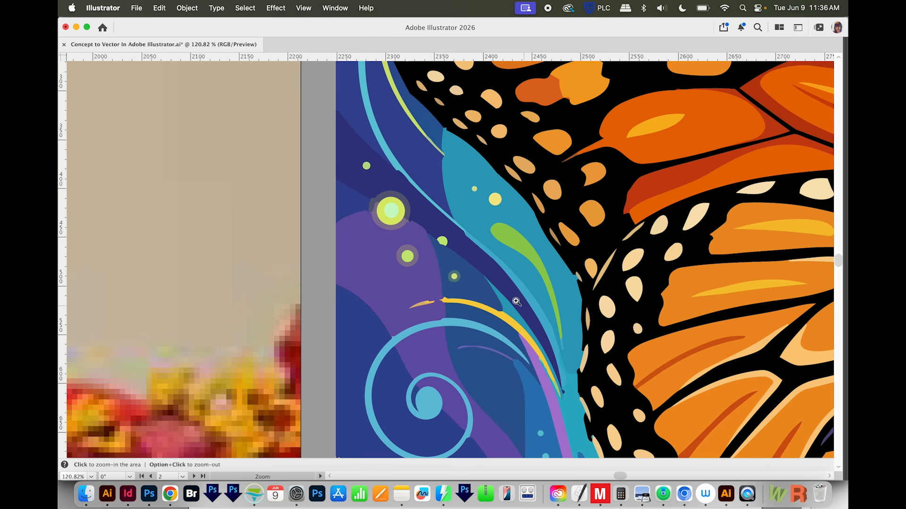
left_click_drag(615, 209, 370, 338)
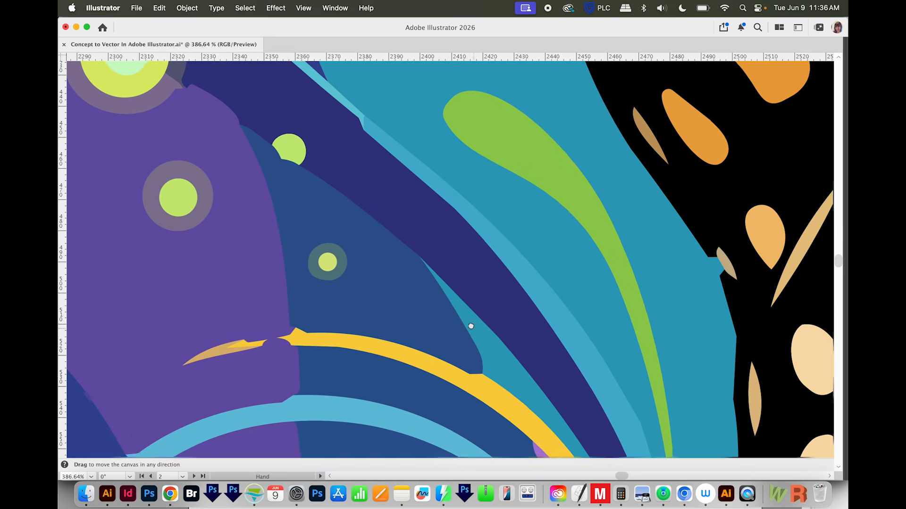
left_click_drag(475, 332, 463, 315)
key("super+minus")
key("super+minus")
key("super+minus")
key("super+minus")
key("super+minus")
key("super+minus")
key("super+minus")
left_click_drag(522, 341, 425, 322)
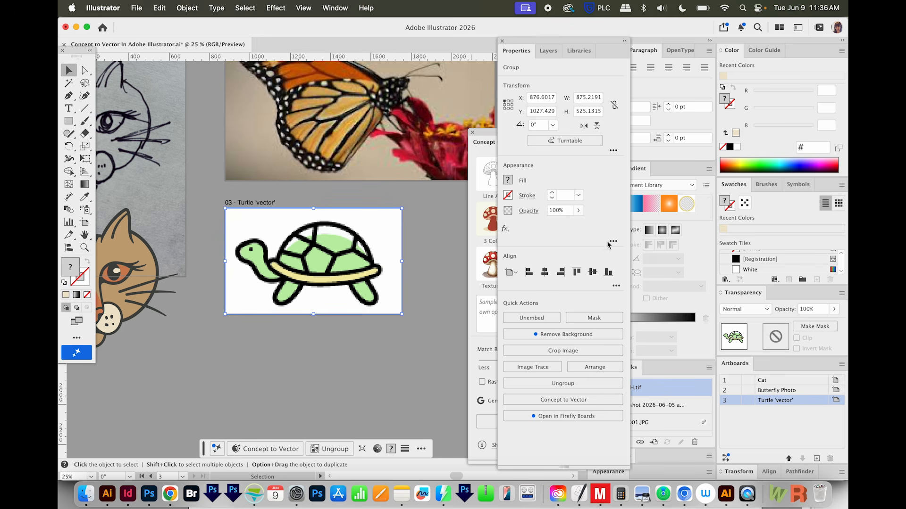
Step: Generate a vector from the turtle with the 3 Color preset, changing its prompt to "exactly four colors" and "two mid-tones for primary shapes"
left_click(491, 140)
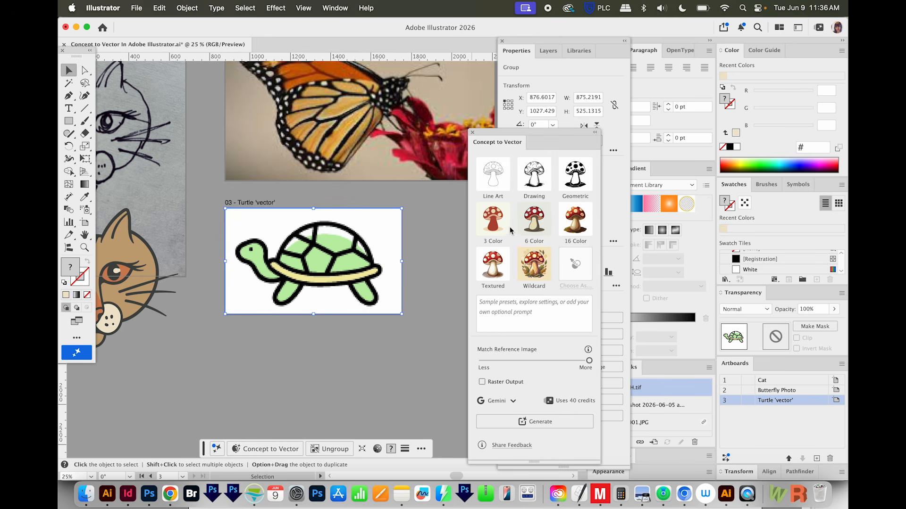
left_click(493, 220)
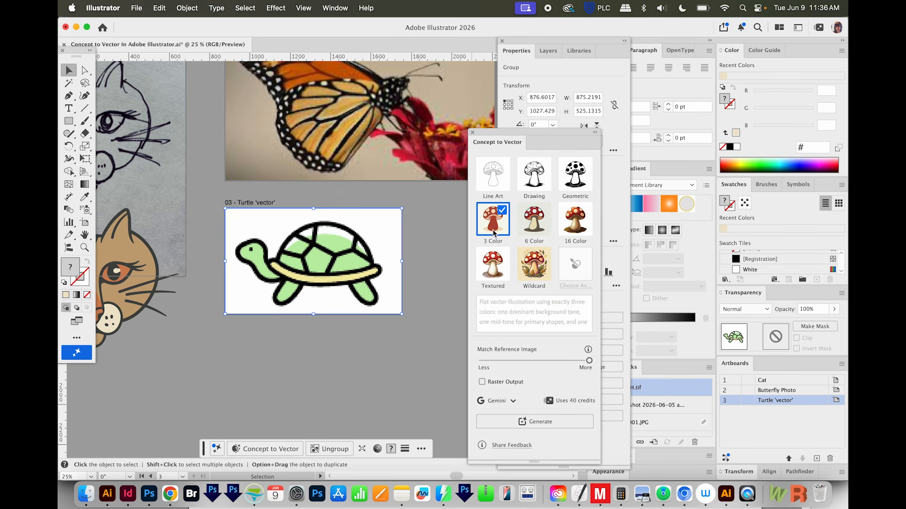
left_click(549, 301)
double_click(578, 302)
type("fou")
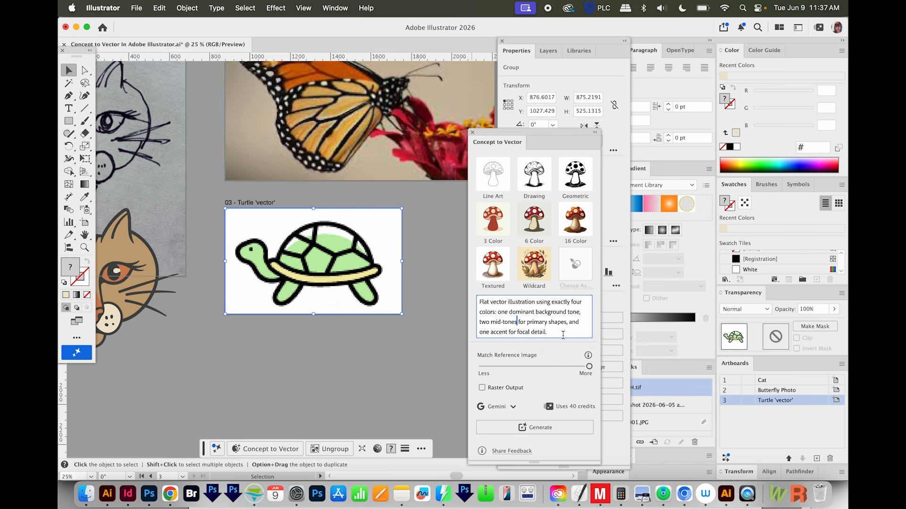
left_click(561, 426)
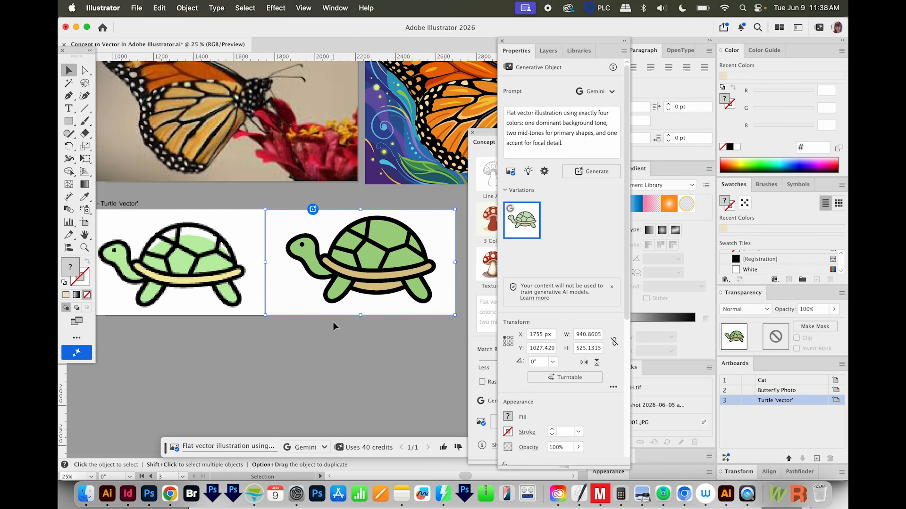
Step: Examine the generated turtle up close in preview and outline view, checking its shapes and anchor points
key("z")
left_click_drag(450, 210, 407, 305)
key("space")
key("super+y")
left_click_drag(323, 353, 181, 324)
left_click_drag(333, 325, 315, 364)
key("super+y")
key("super+minus")
key("space")
left_click_drag(349, 404, 296, 319)
key("super+y")
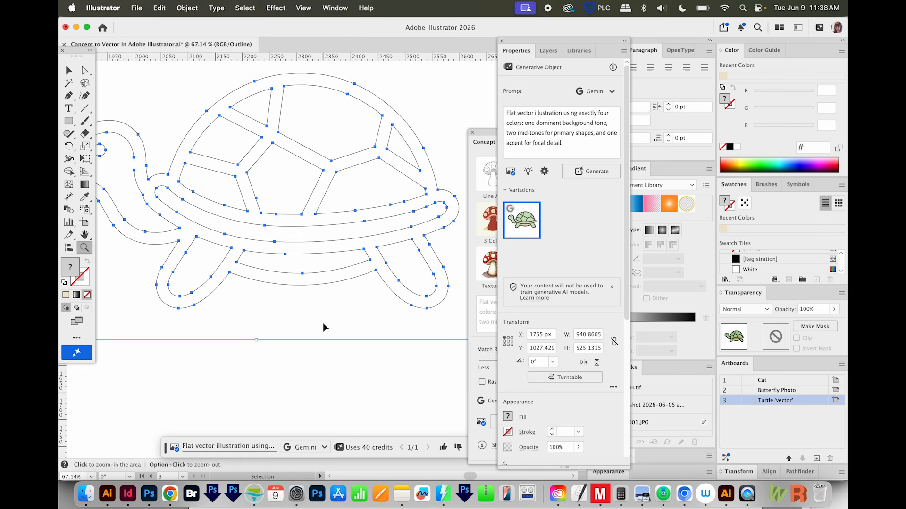
Step: Remove the underbelly shape between the turtle's legs so the body outline runs straight from leg to leg
key("q")
mouse_move(376, 285)
left_mouse_down()
mouse_move(323, 263)
mouse_move(260, 266)
mouse_move(346, 317)
mouse_move(364, 298)
left_mouse_up()
key("a")
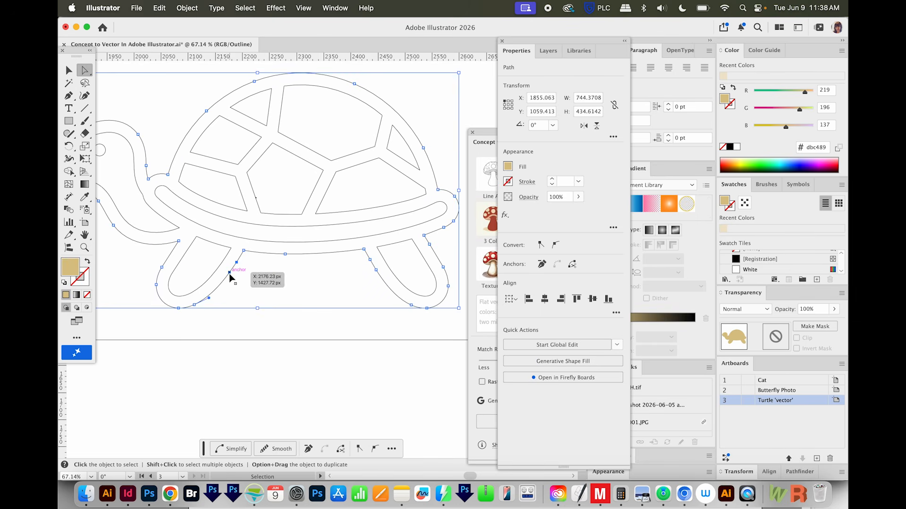
left_click(363, 296)
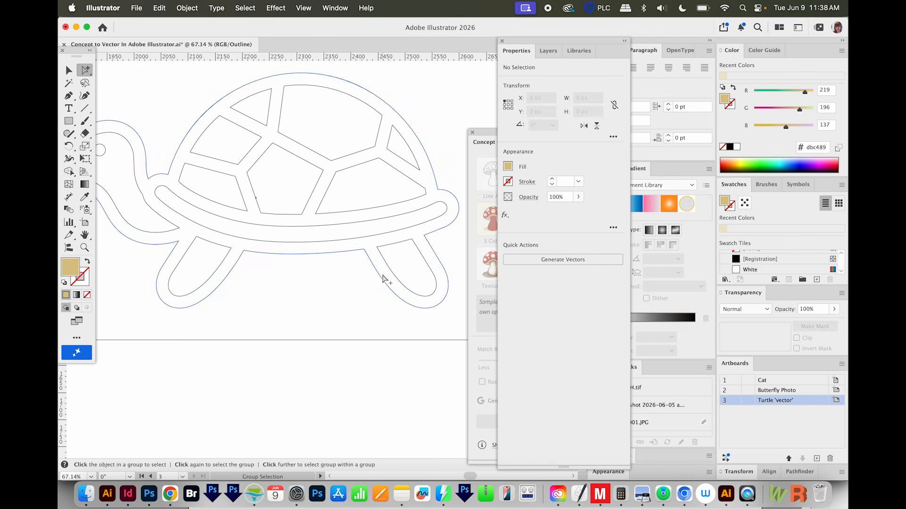
Step: Fill the tan turtle silhouette with black sampled by Eyedropper from the original turtle's outline
left_click(380, 276, "alt")
key("super+y")
key("super+minus")
key("super+minus")
key("super+minus")
key("i")
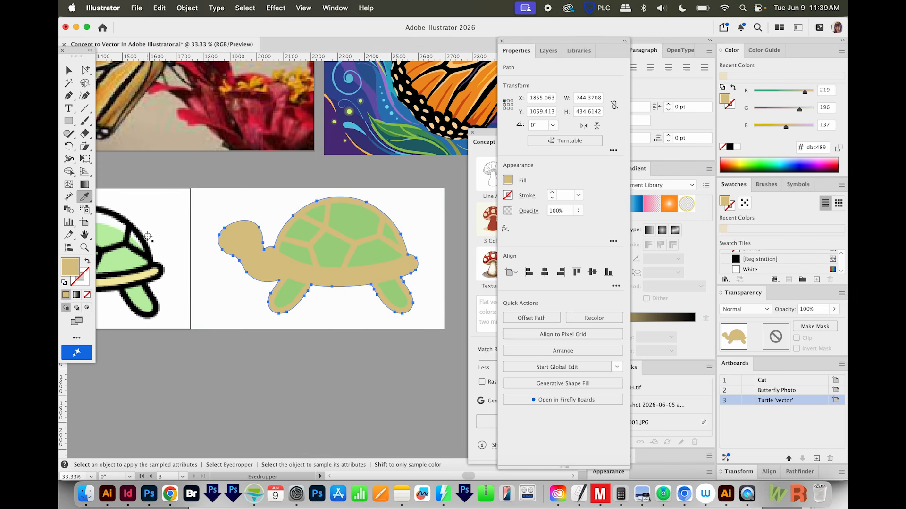
left_click(145, 240)
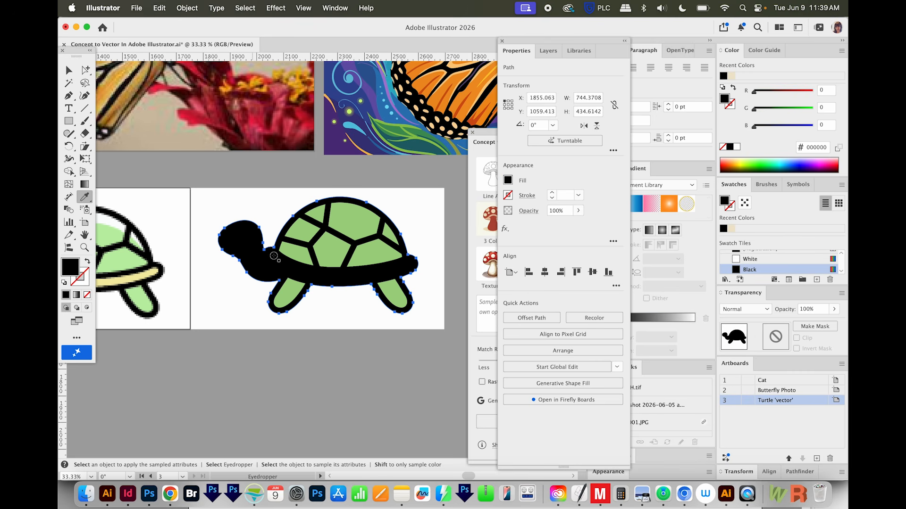
Step: Place the turtle's green head and neck and the tan shell band in front of the black silhouette and deselect the artwork
key("super+y")
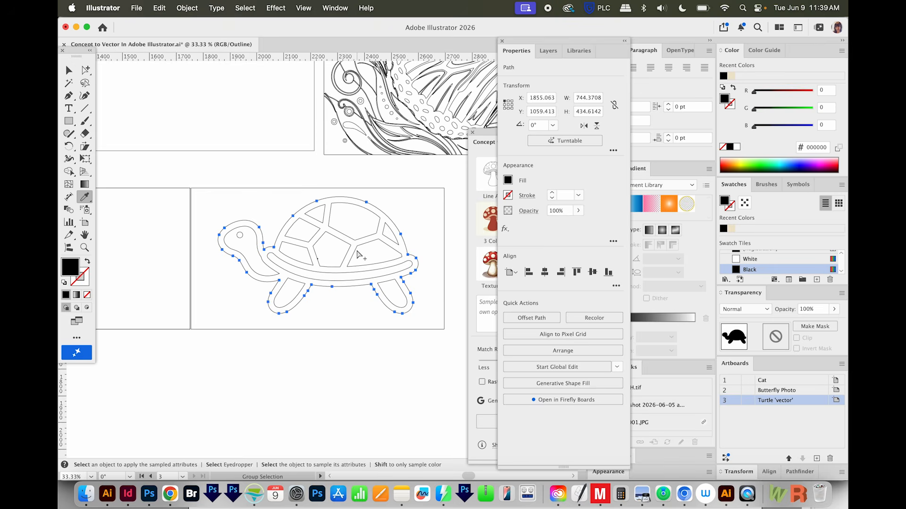
key("a")
double_click(246, 246)
key("super+x")
key("super+y")
key("super+f")
left_click_drag(264, 324, 305, 353)
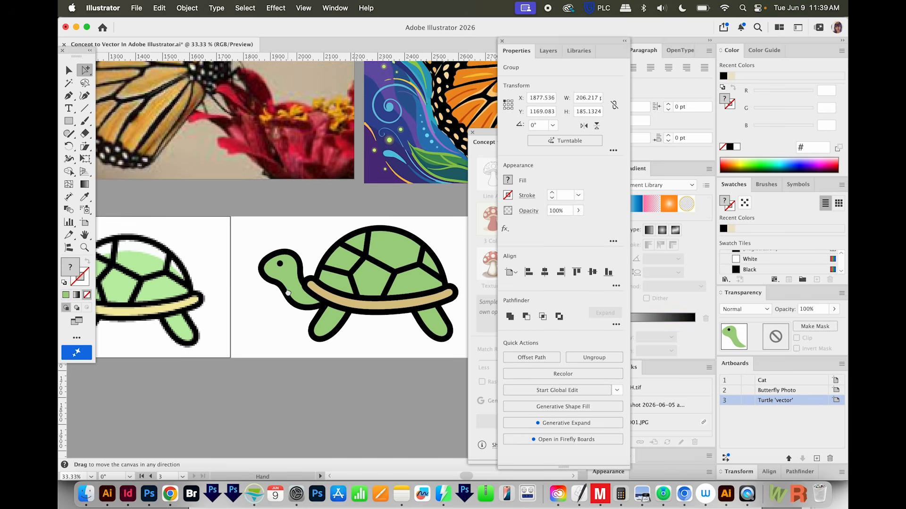
key("super+shift+a")
key("super+minus")
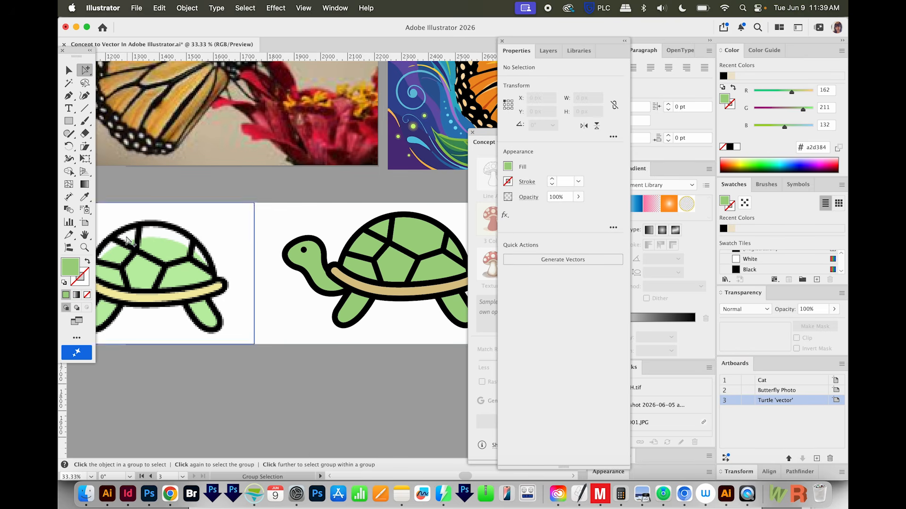
key("super+minus")
left_click_drag(397, 347, 323, 343)
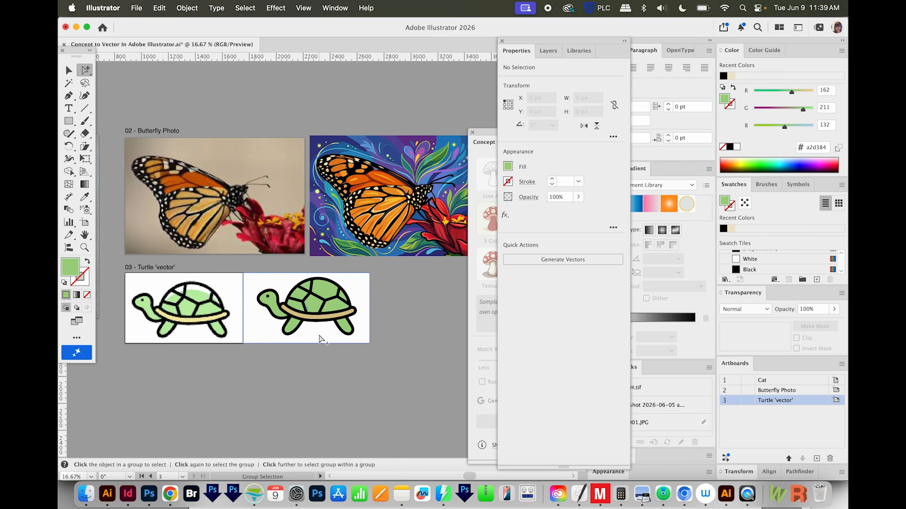